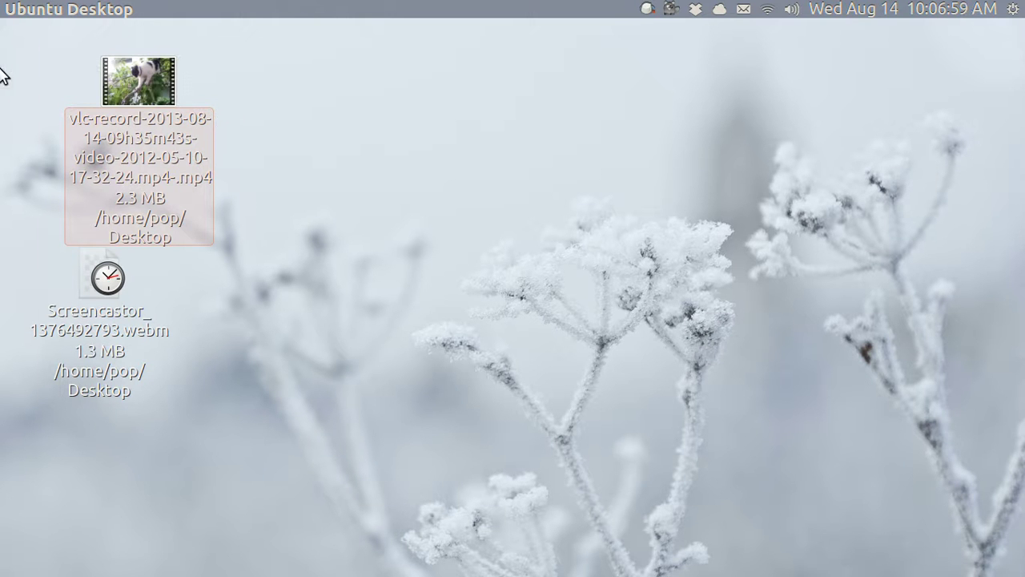
Search the Dash for 'q' and launch QGifer from the results
{"action": "mouse_move", "coordinate": [2, 75]}
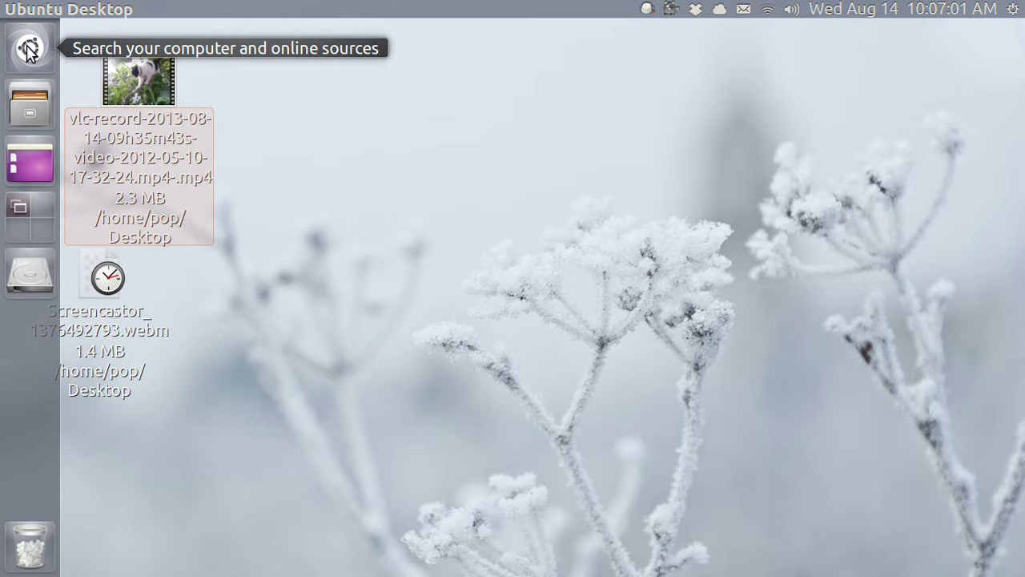
{"action": "left_click", "coordinate": [28, 49]}
{"action": "type", "text": "q"}
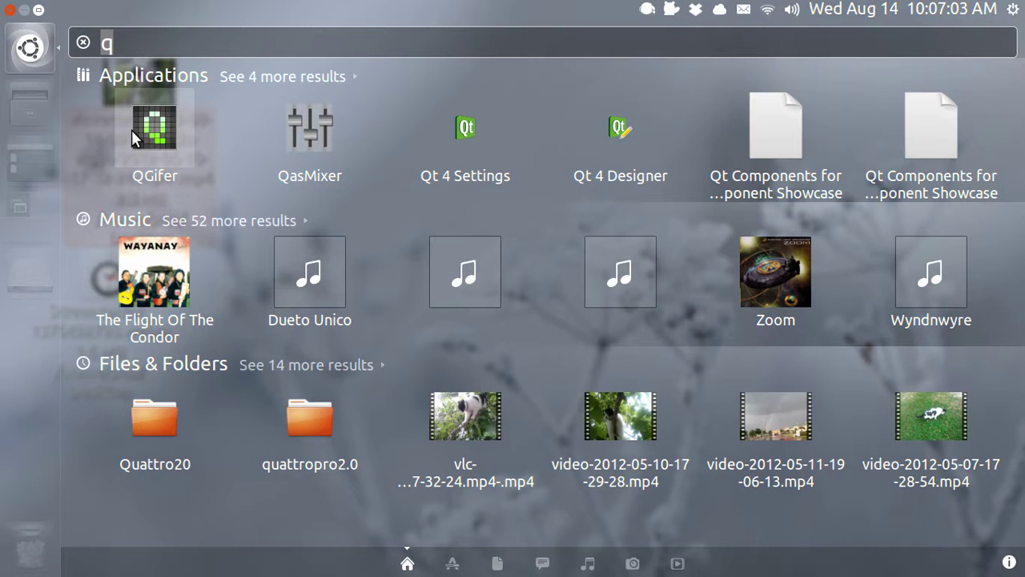
{"action": "left_click", "coordinate": [154, 137]}
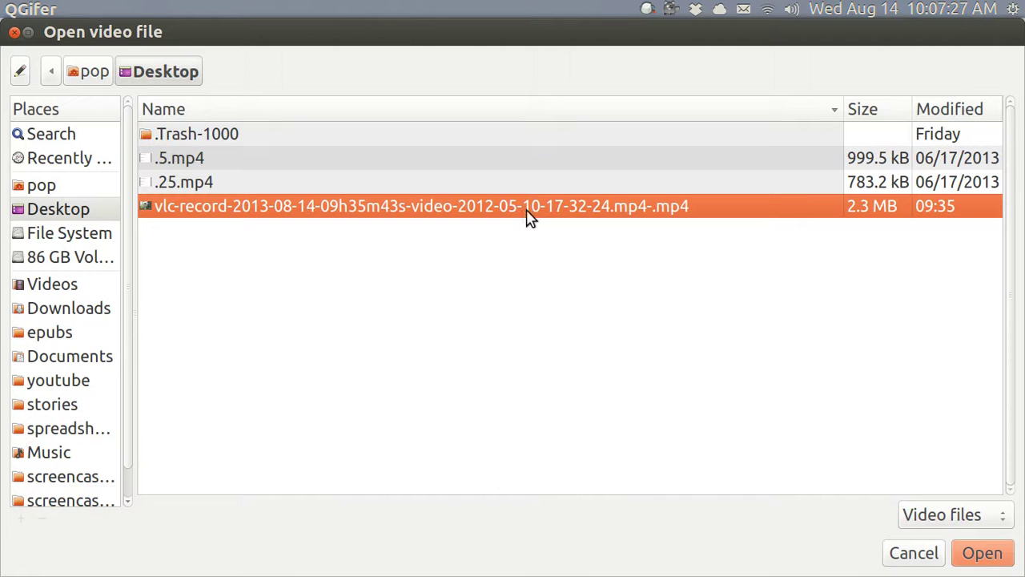
Open the vlc-record MP4 cat video from the Desktop folder
{"action": "left_click", "coordinate": [982, 554]}
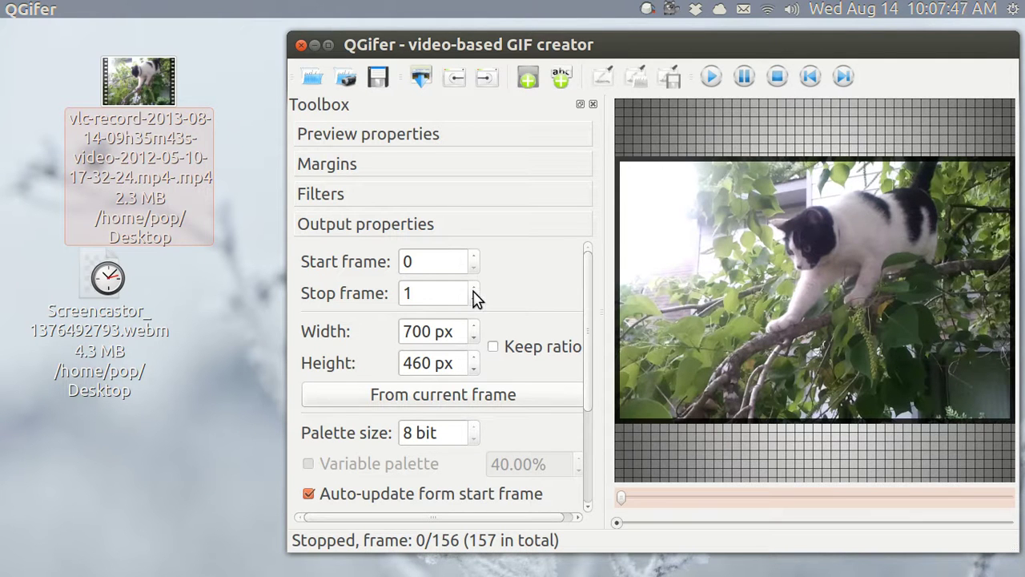
Raise the Stop frame from 1 to 41 and start the clip preview playing
{"action": "scroll", "coordinate": [472, 295], "scroll_direction": "up", "scroll_amount": 9}
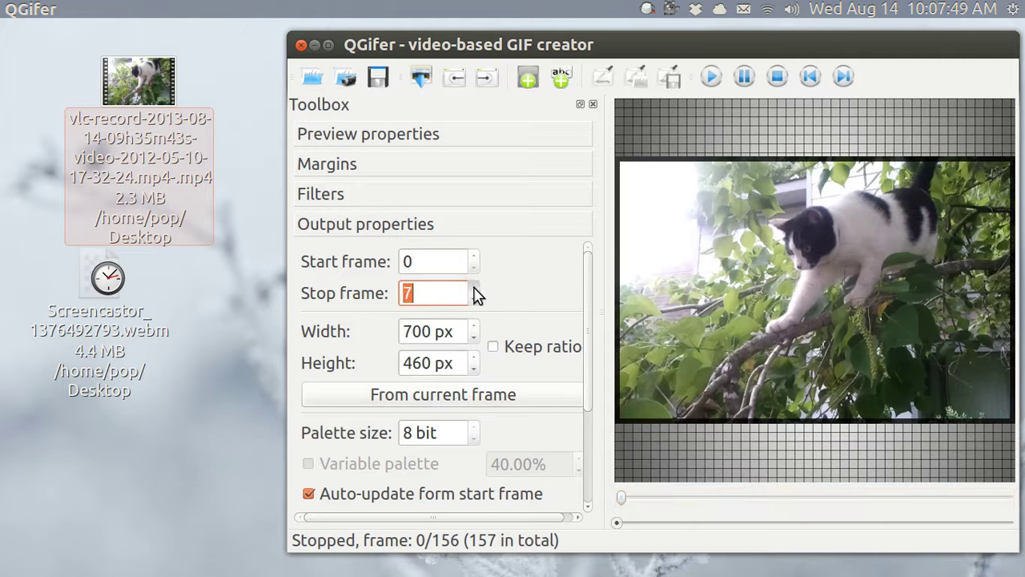
{"action": "scroll", "coordinate": [474, 295], "scroll_direction": "up", "scroll_amount": 14}
{"action": "scroll", "coordinate": [473, 294], "scroll_direction": "up", "scroll_amount": 1}
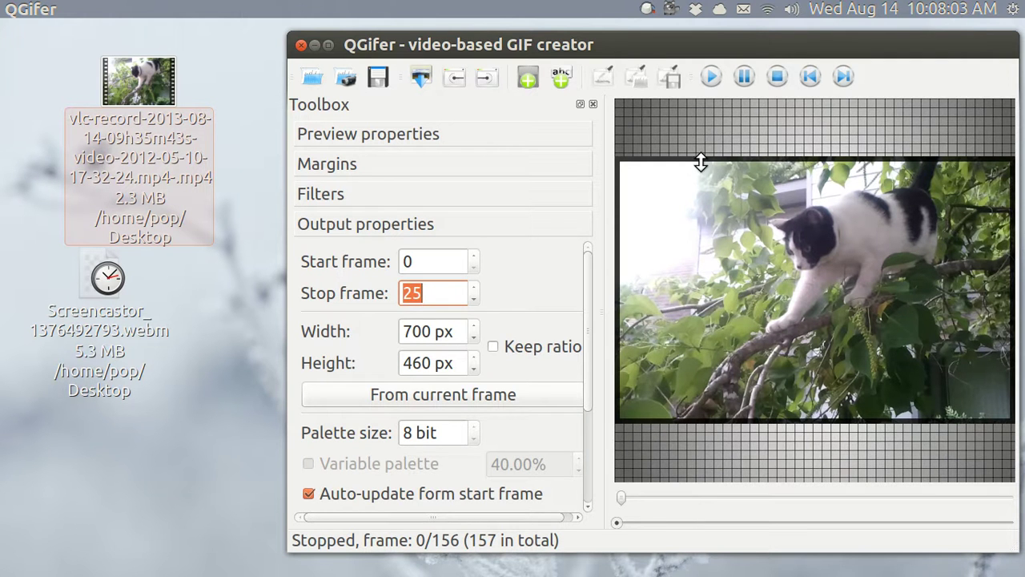
{"action": "left_click", "coordinate": [710, 77]}
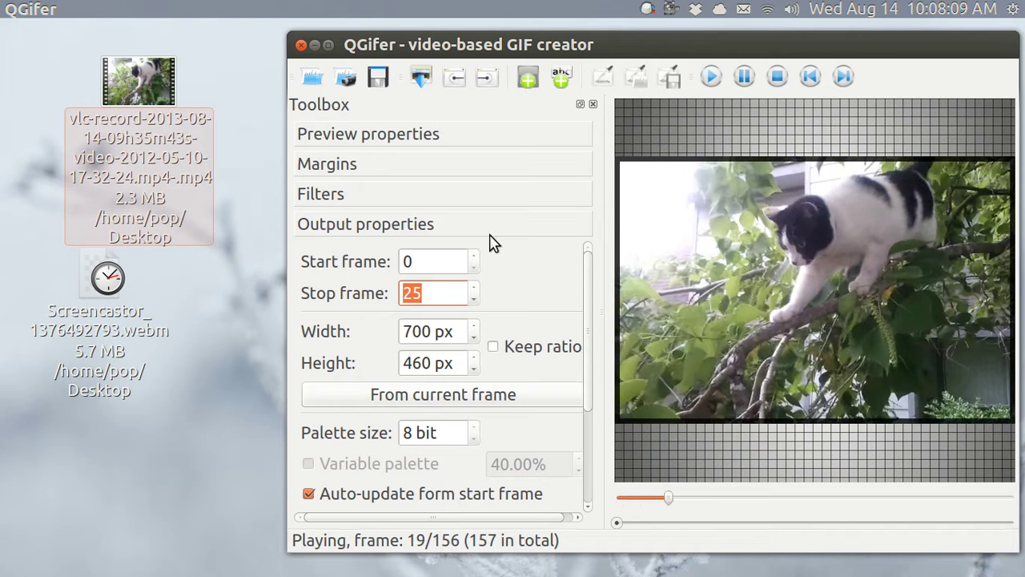
{"action": "scroll", "coordinate": [472, 292], "scroll_direction": "up", "scroll_amount": 6}
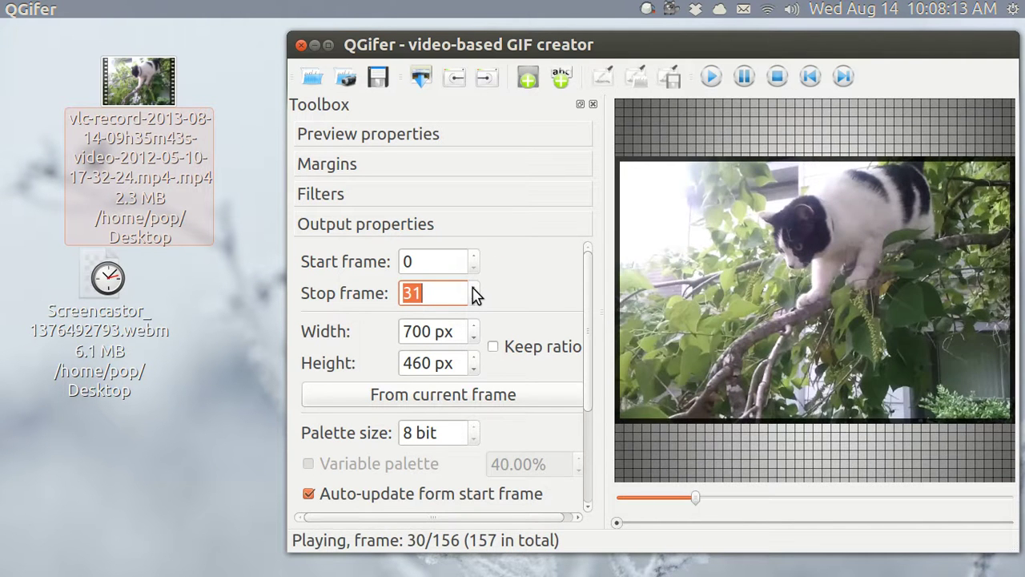
{"action": "scroll", "coordinate": [473, 292], "scroll_direction": "up", "scroll_amount": 6}
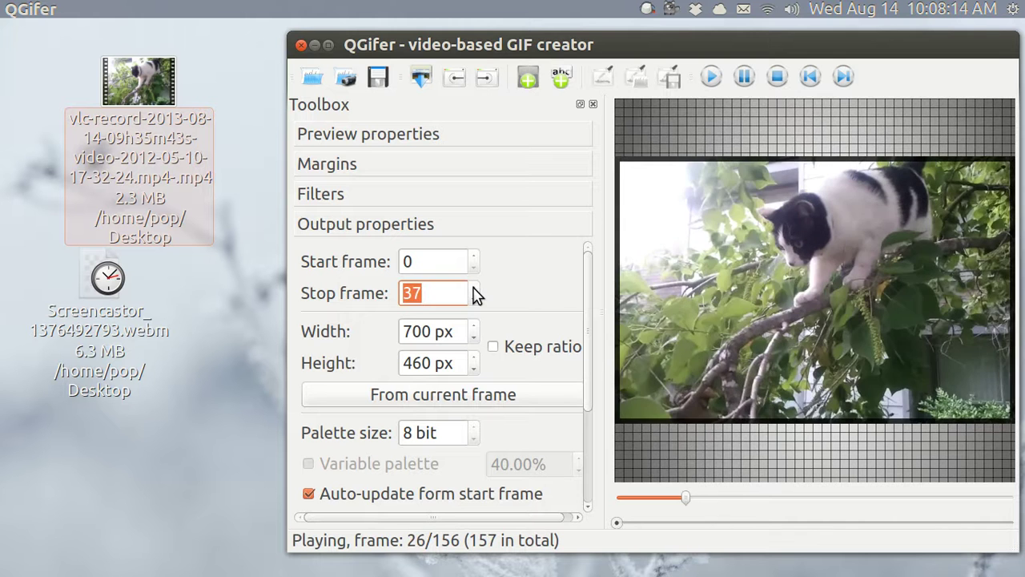
{"action": "scroll", "coordinate": [473, 294], "scroll_direction": "up", "scroll_amount": 4}
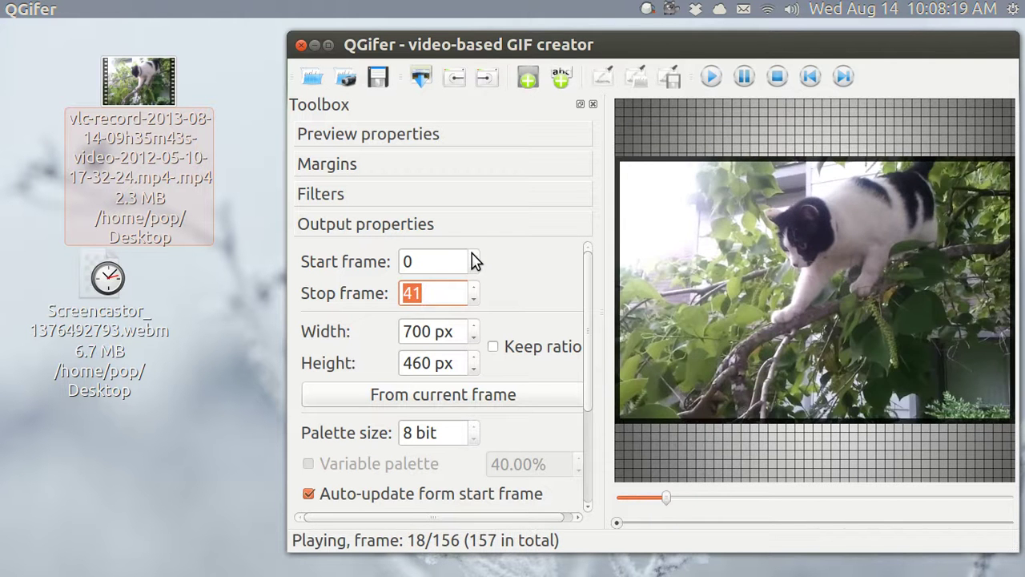
{"action": "scroll", "coordinate": [473, 261], "scroll_direction": "up", "scroll_amount": 2}
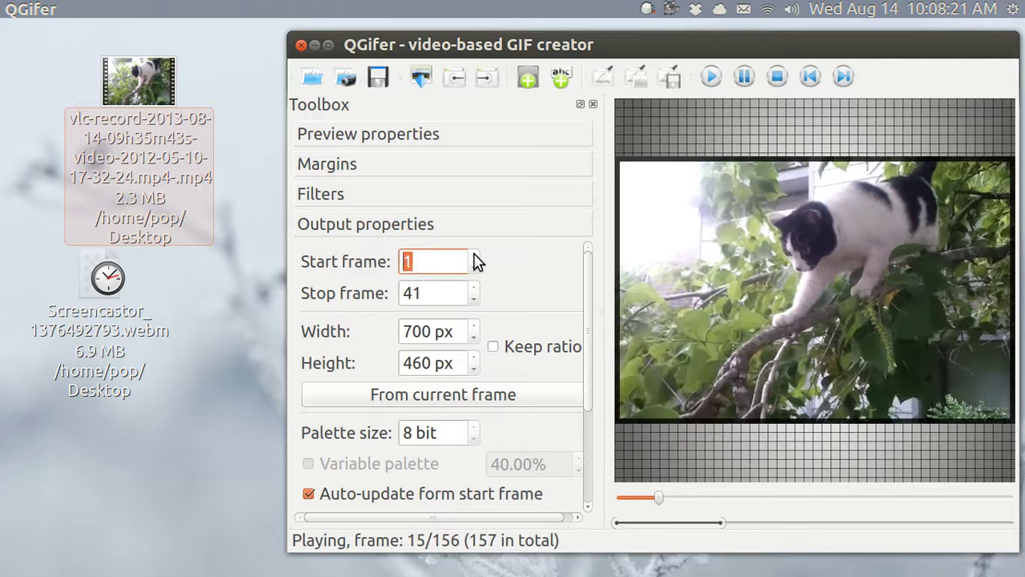
{"action": "scroll", "coordinate": [475, 261], "scroll_direction": "up", "scroll_amount": 5}
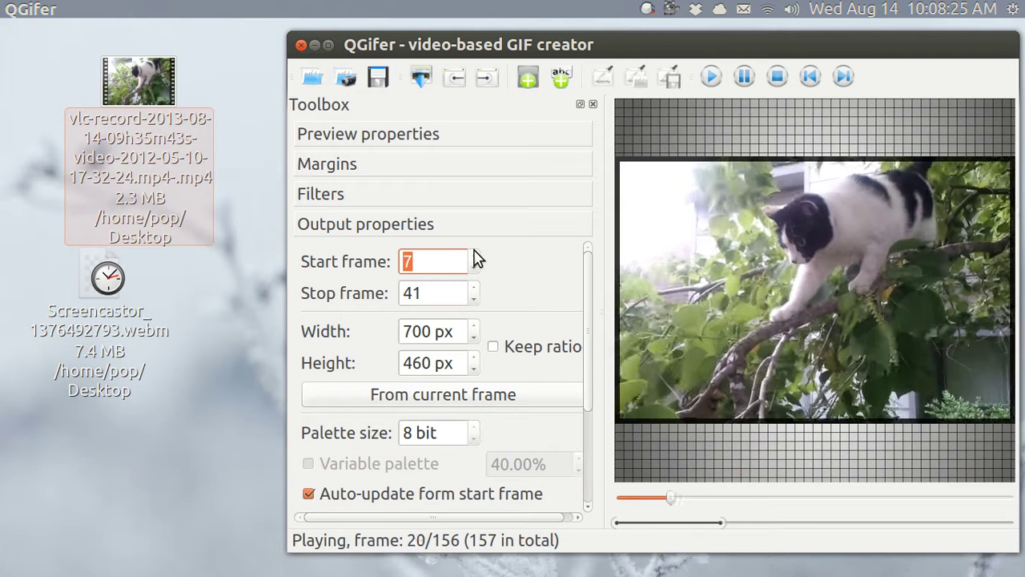
{"action": "scroll", "coordinate": [474, 273], "scroll_direction": "down", "scroll_amount": 3}
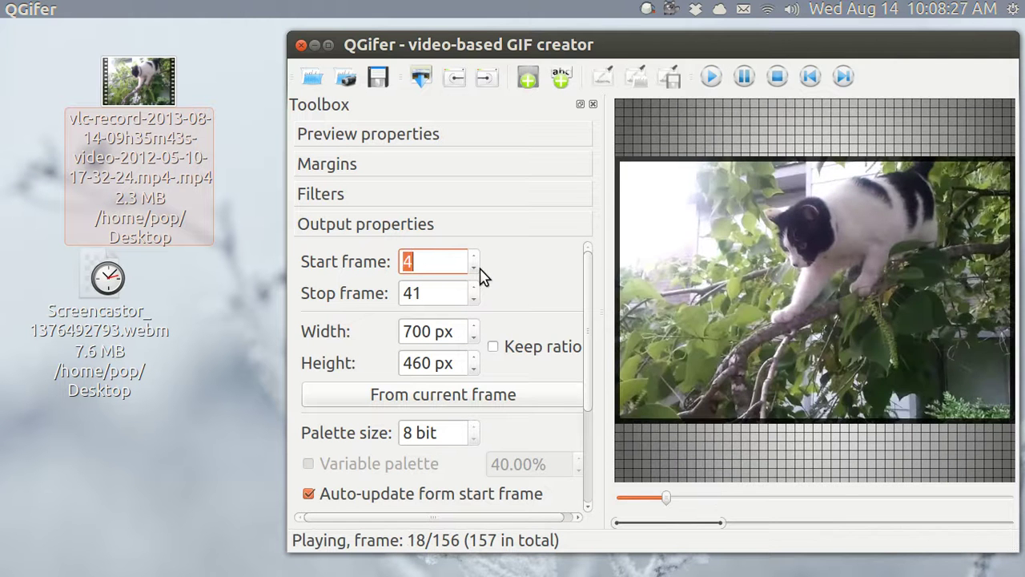
{"action": "scroll", "coordinate": [475, 274], "scroll_direction": "down", "scroll_amount": 2}
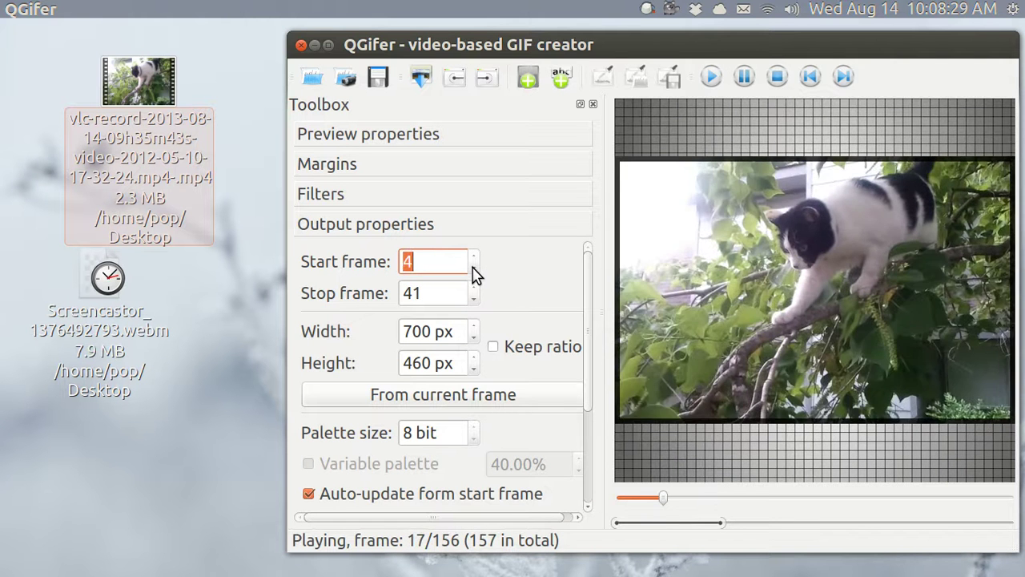
{"action": "scroll", "coordinate": [473, 273], "scroll_direction": "down", "scroll_amount": 2}
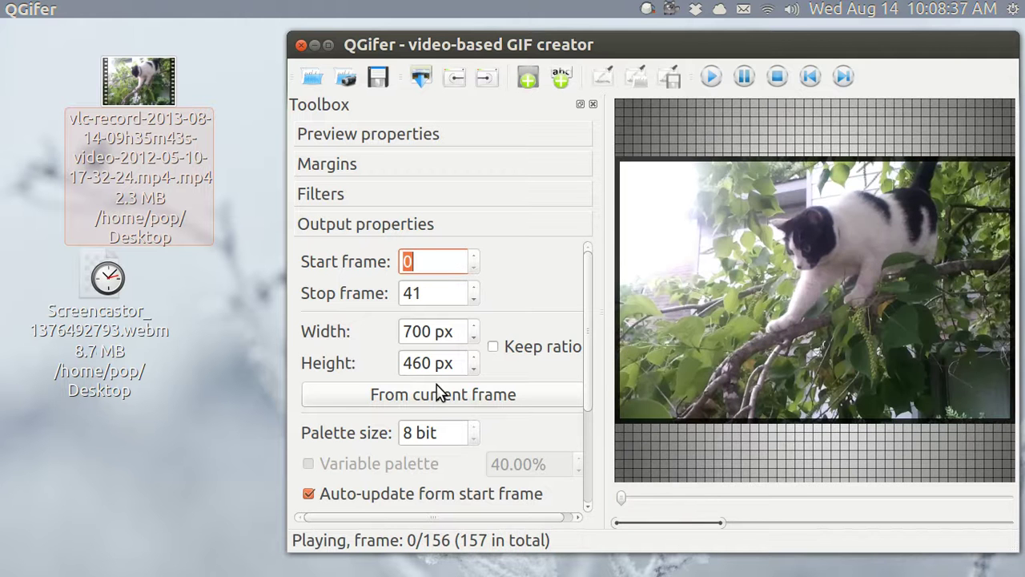
{"action": "left_click", "coordinate": [440, 395]}
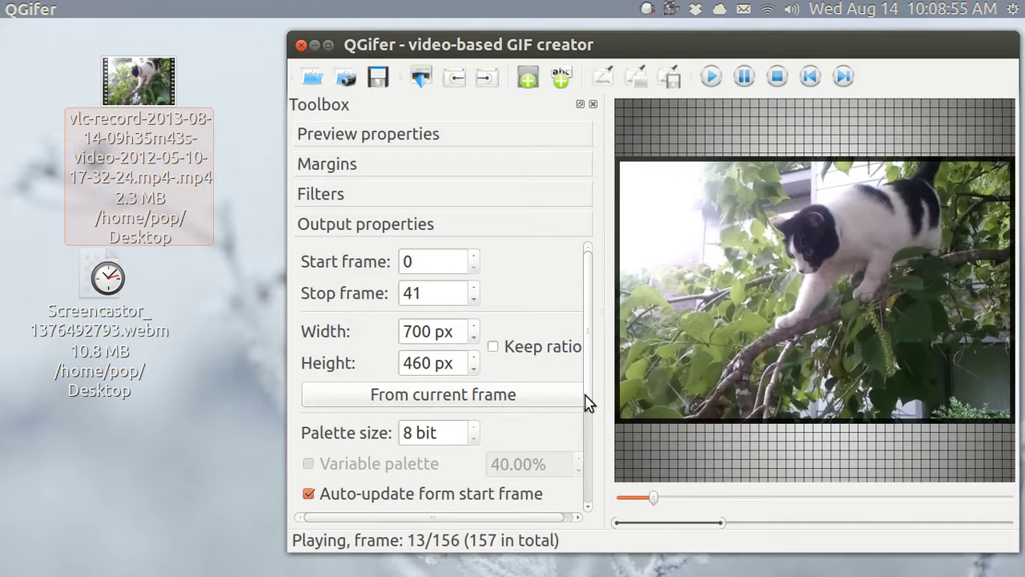
{"action": "left_click_drag", "start_coordinate": [586, 394], "coordinate": [588, 343]}
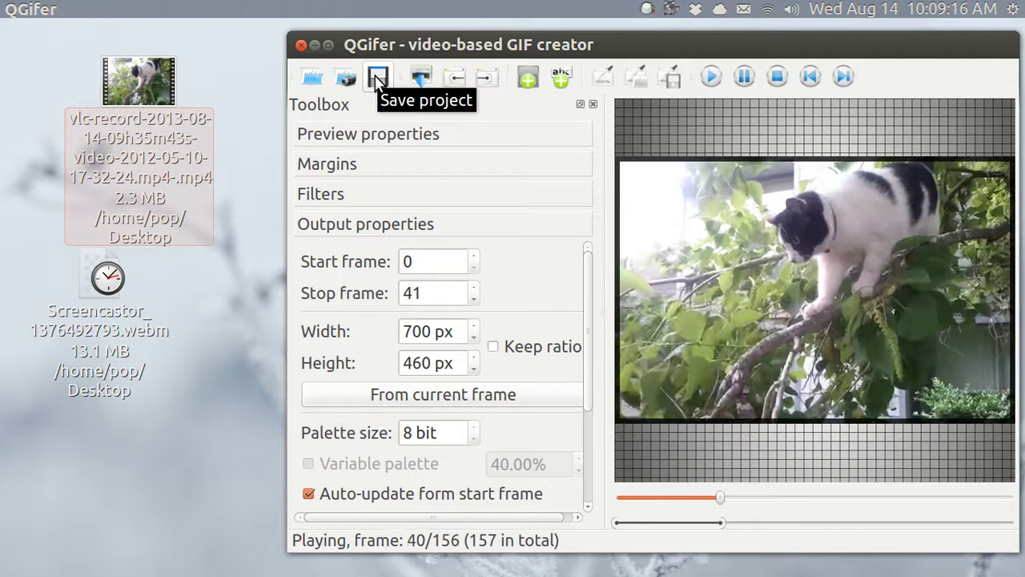
{"action": "left_click", "coordinate": [418, 77]}
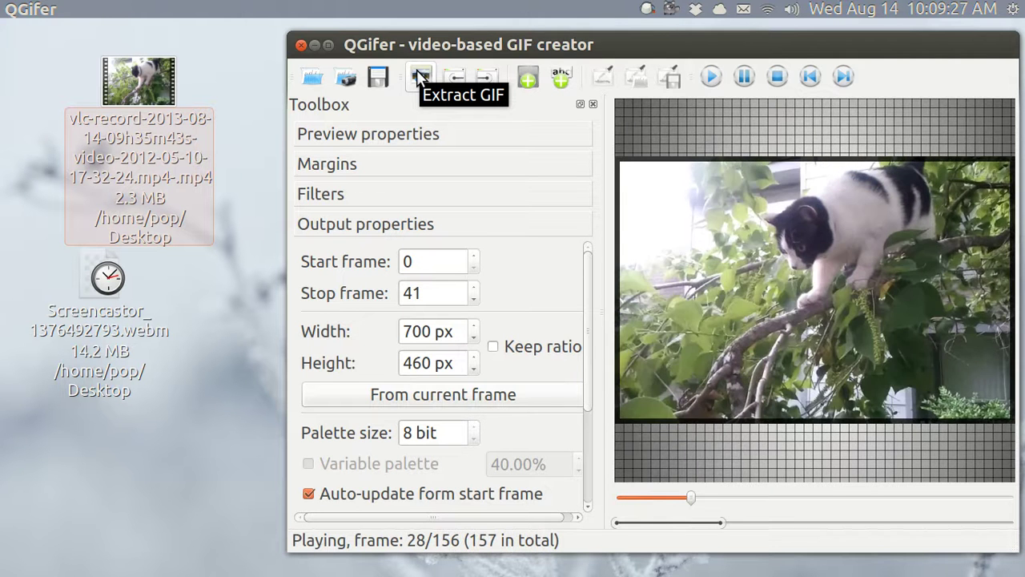
Extract frames 0–41 at 700×460 px into a GIF preview window
{"action": "left_click", "coordinate": [421, 76]}
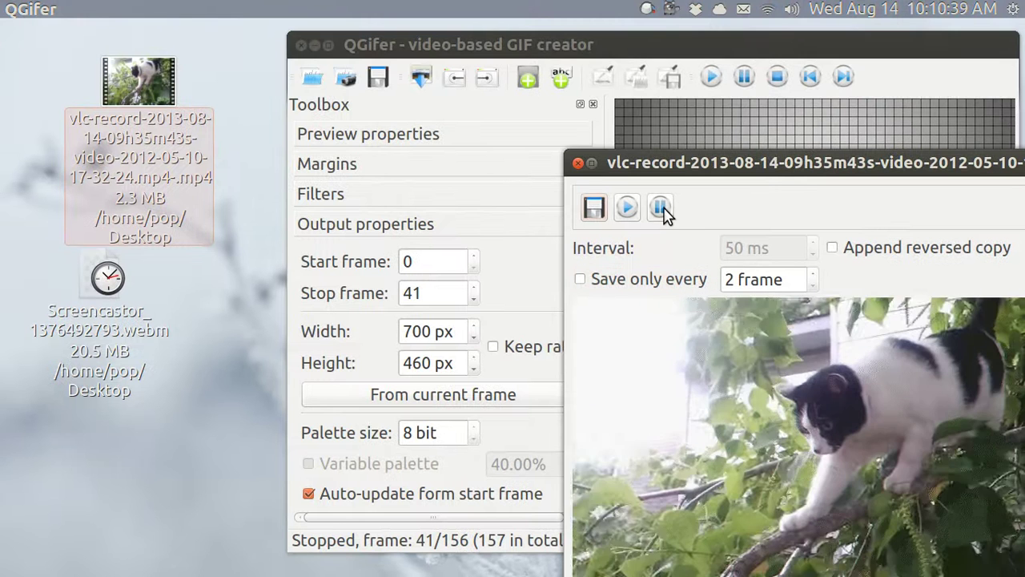
Pause the preview, change the interval from 50 ms to 500 ms, and replay it
{"action": "left_click", "coordinate": [659, 203]}
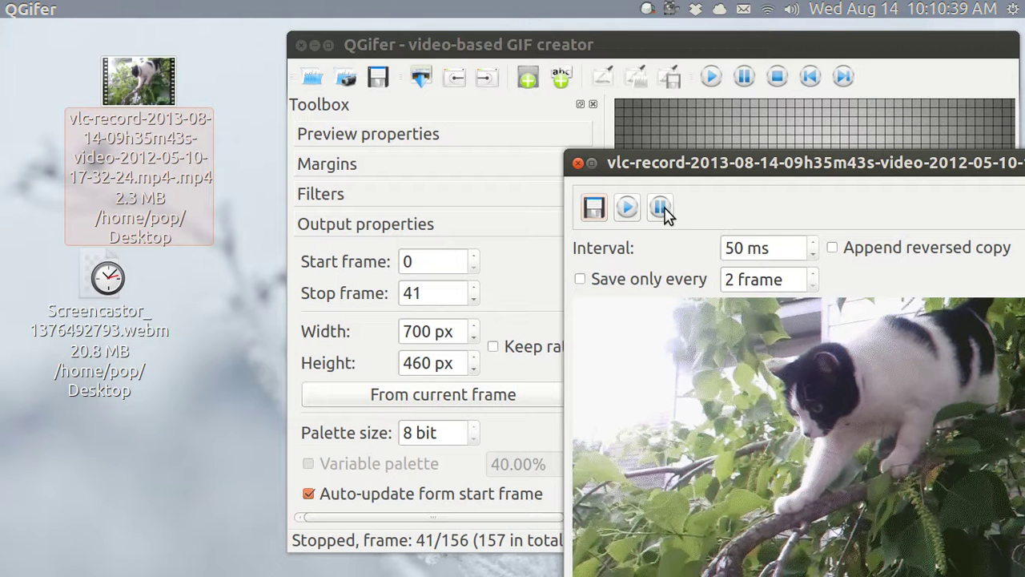
{"action": "left_click", "coordinate": [746, 248]}
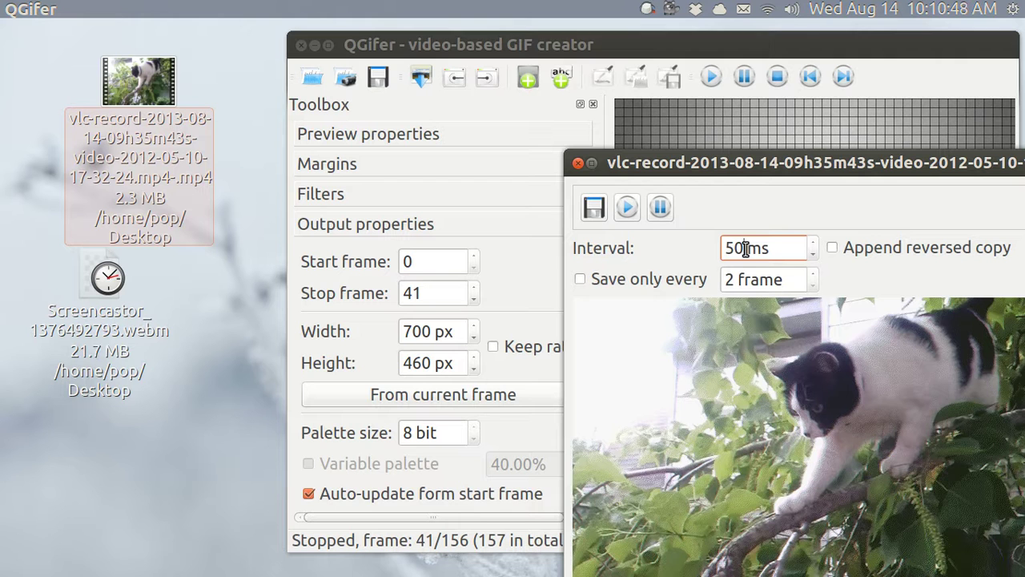
{"action": "type", "text": "0"}
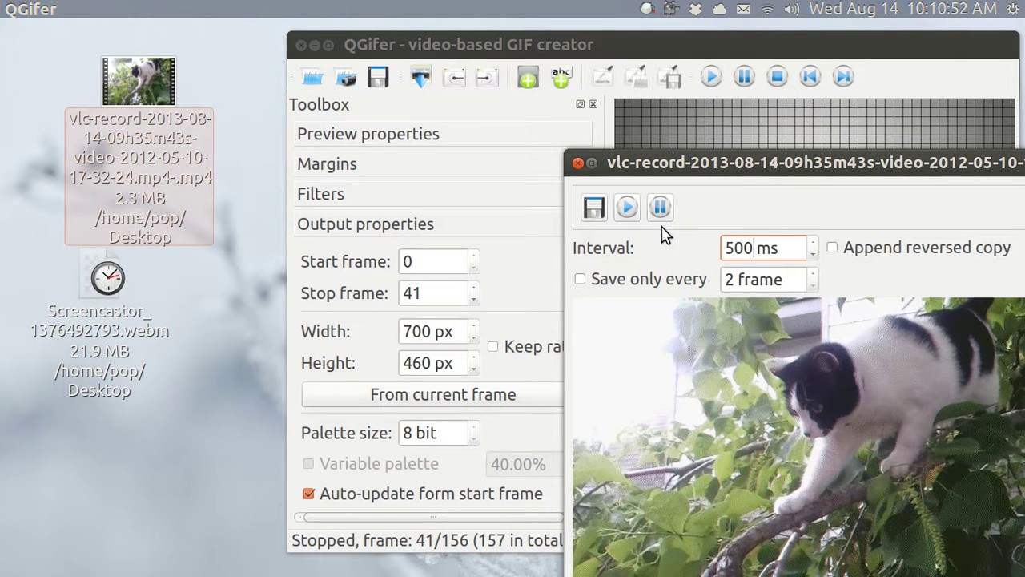
{"action": "left_click", "coordinate": [628, 208]}
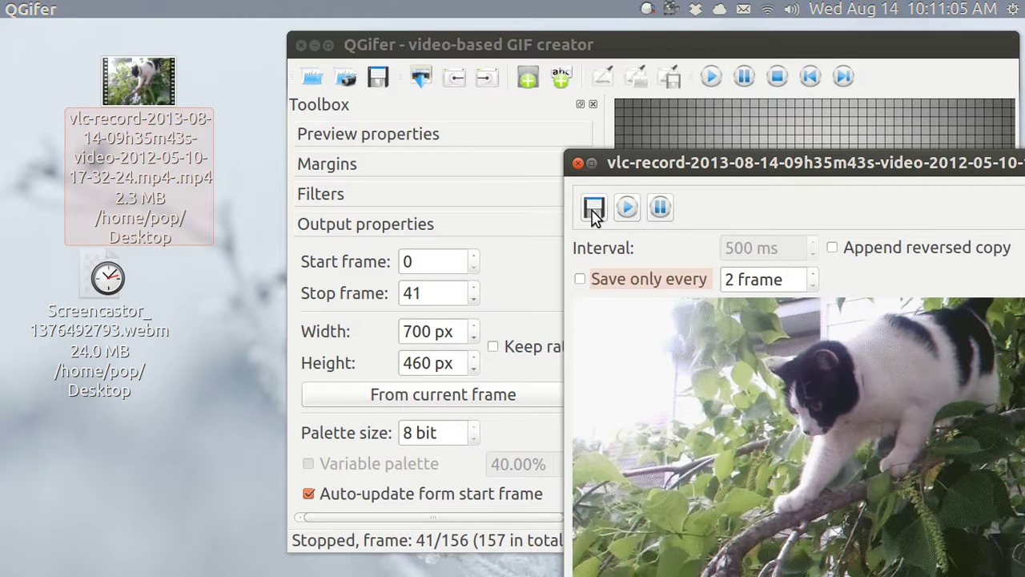
Save the GIF to the Desktop under its default name ending 0-41.gif
{"action": "left_click", "coordinate": [594, 208]}
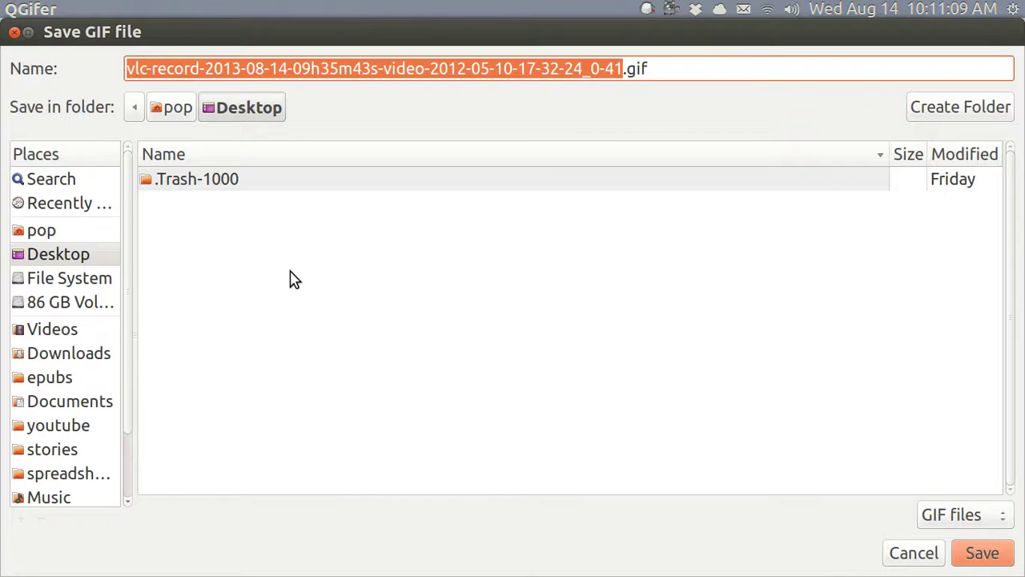
{"action": "left_click", "coordinate": [984, 555]}
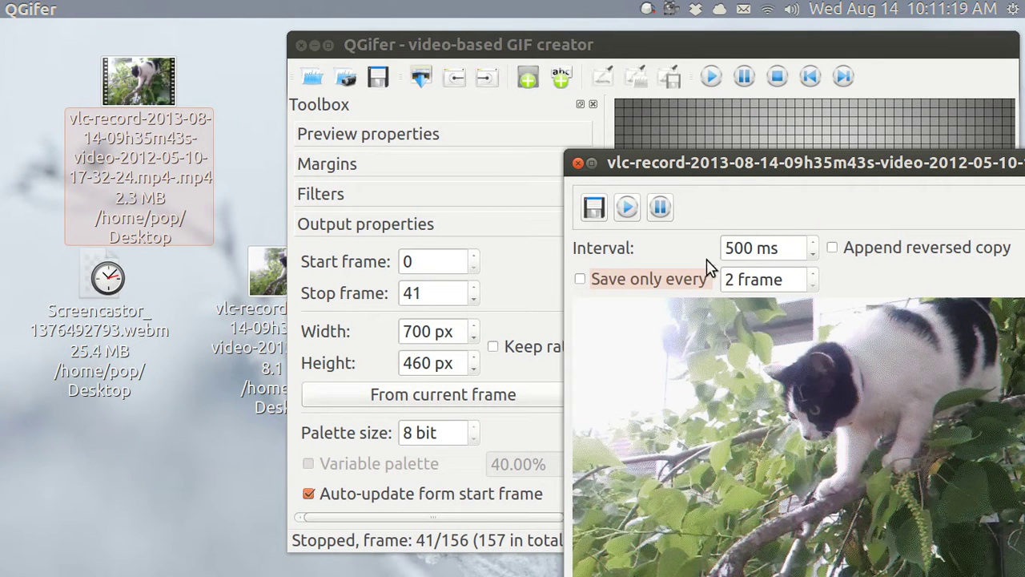
Close the maximized GIF preview window and minimize the QGifer main window
{"action": "left_click", "coordinate": [592, 164]}
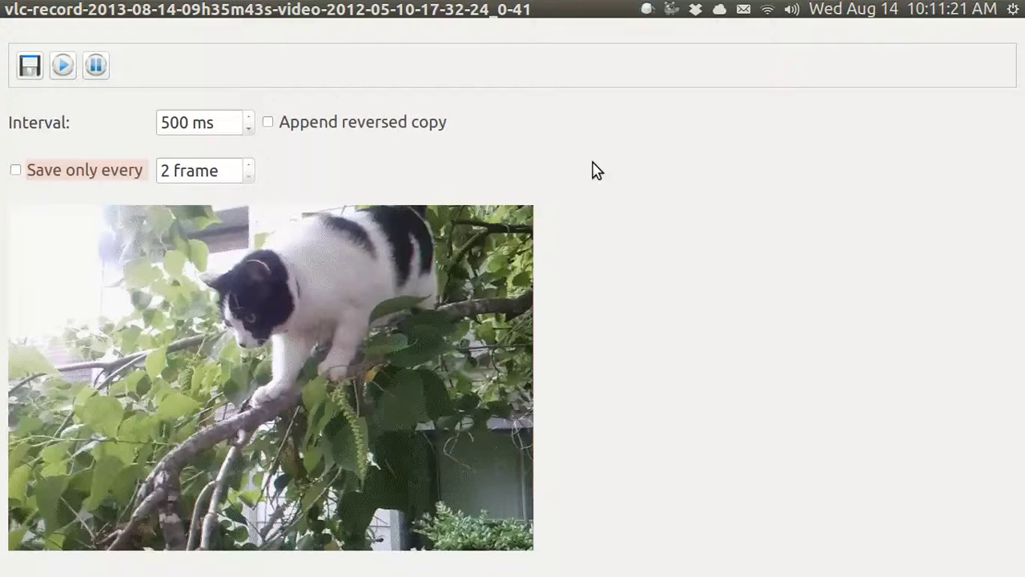
{"action": "mouse_move", "coordinate": [40, 10]}
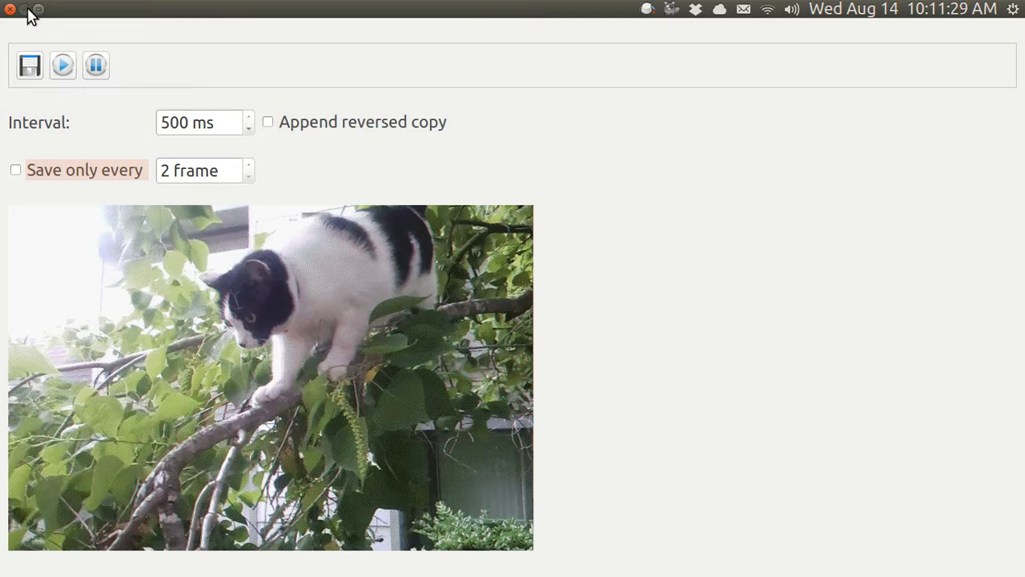
{"action": "left_click", "coordinate": [9, 9]}
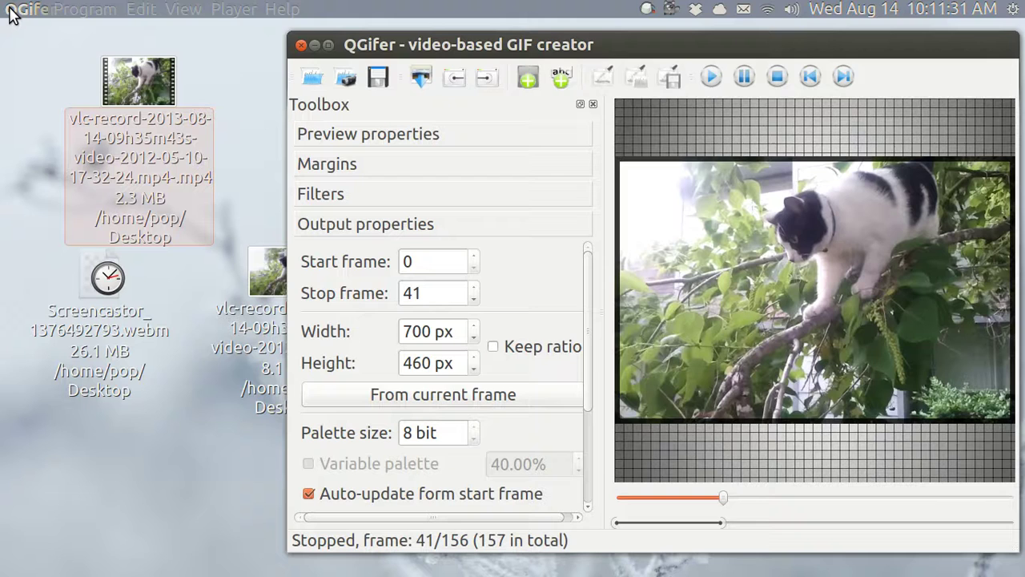
{"action": "left_click", "coordinate": [315, 45]}
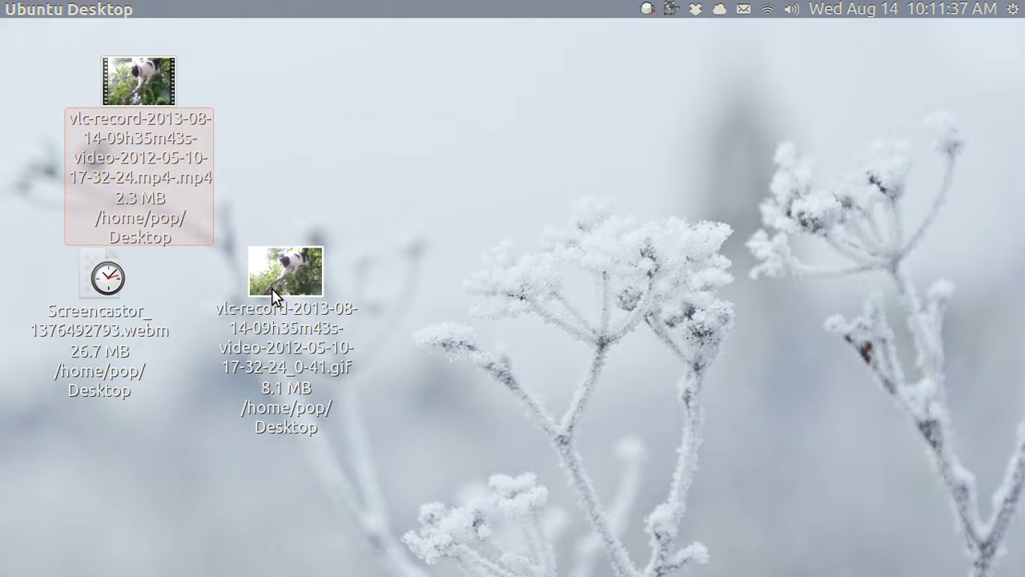
Move the GIF icon to the desktop centre and rename it 1.gif
{"action": "left_click_drag", "start_coordinate": [273, 291], "coordinate": [561, 268]}
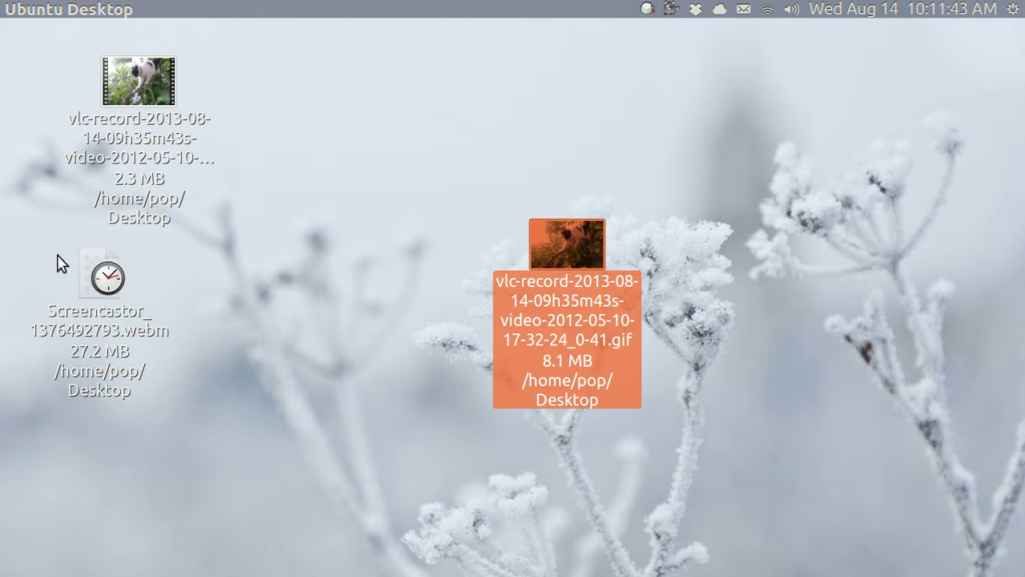
{"action": "right_click", "coordinate": [567, 261]}
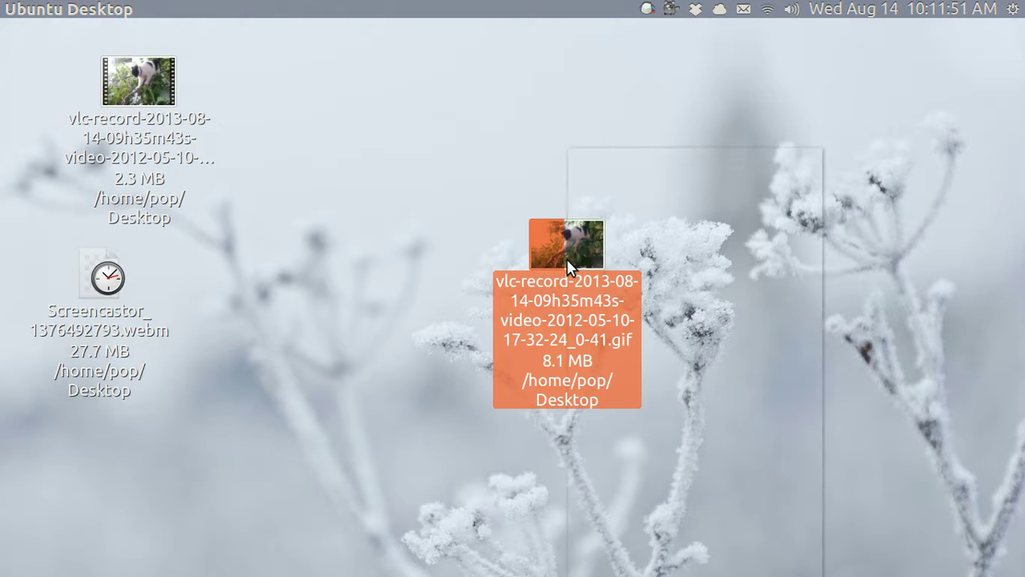
{"action": "left_click", "coordinate": [608, 360]}
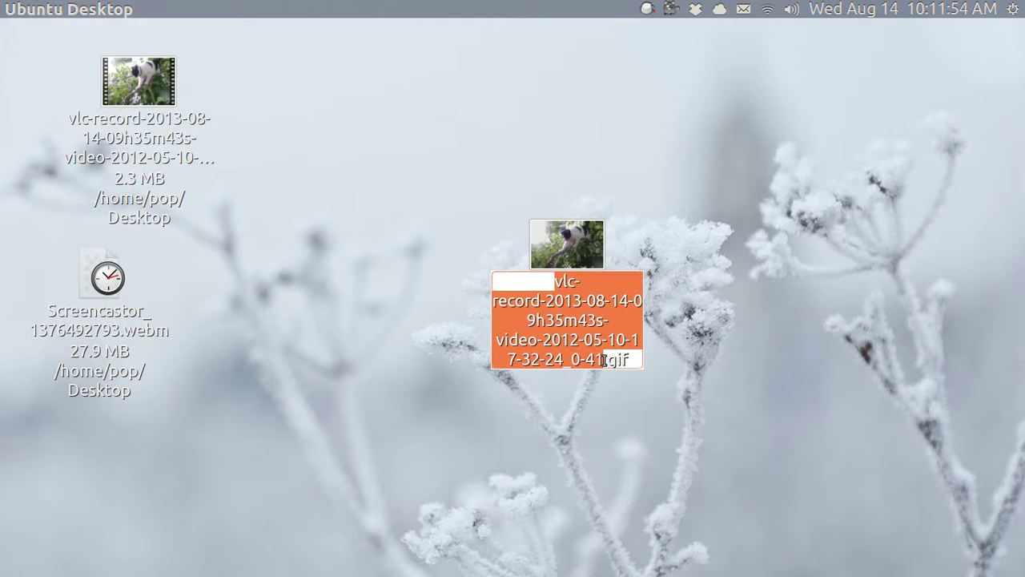
{"action": "type", "text": "1"}
{"action": "key", "text": "Return"}
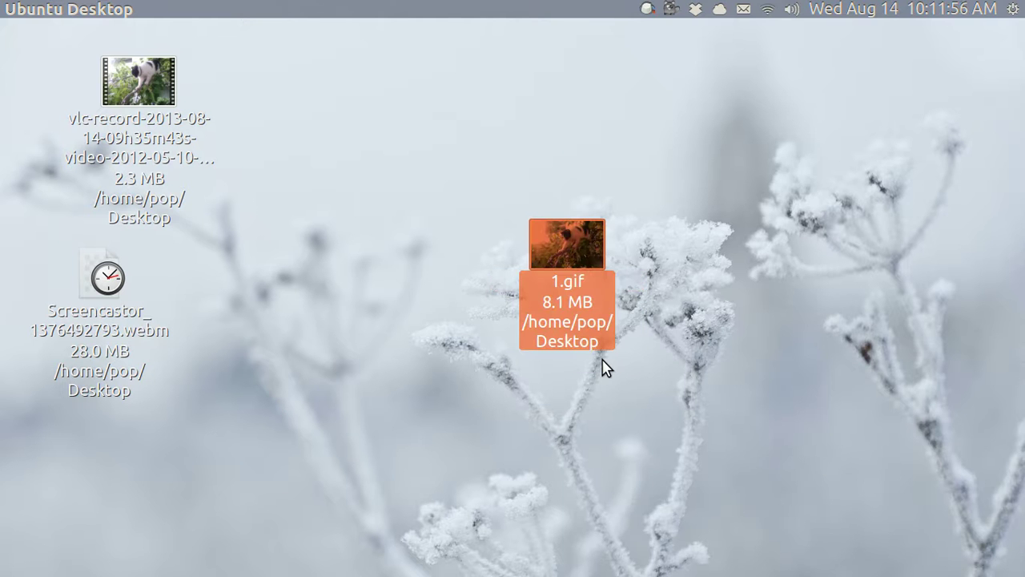
Open 1.gif in Image Viewer and watch the cat animation play
{"action": "double_click", "coordinate": [566, 232]}
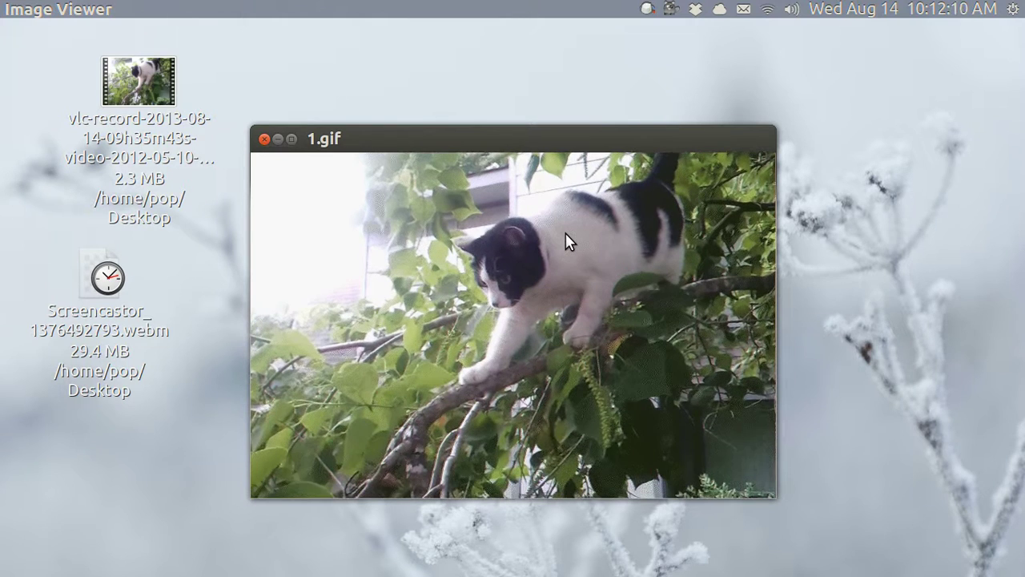
{"action": "scroll", "coordinate": [566, 233], "scroll_direction": "up", "scroll_amount": 2}
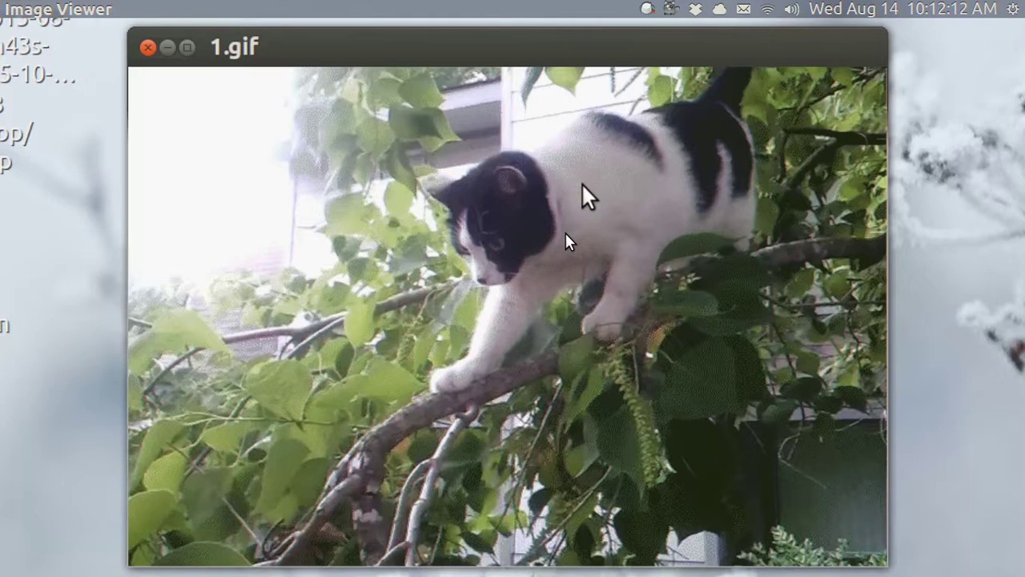
{"action": "scroll", "coordinate": [565, 233], "scroll_direction": "up", "scroll_amount": 1}
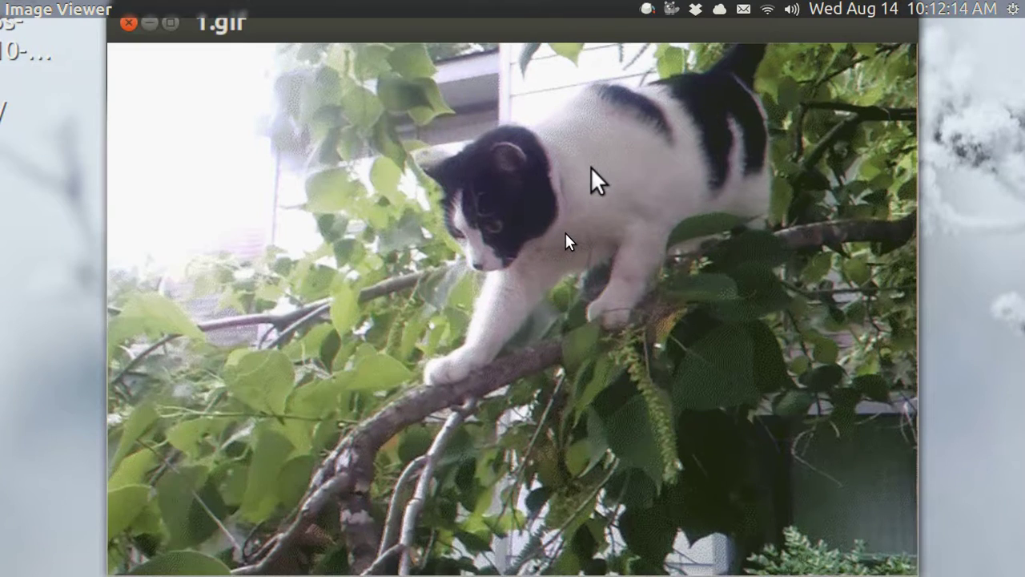